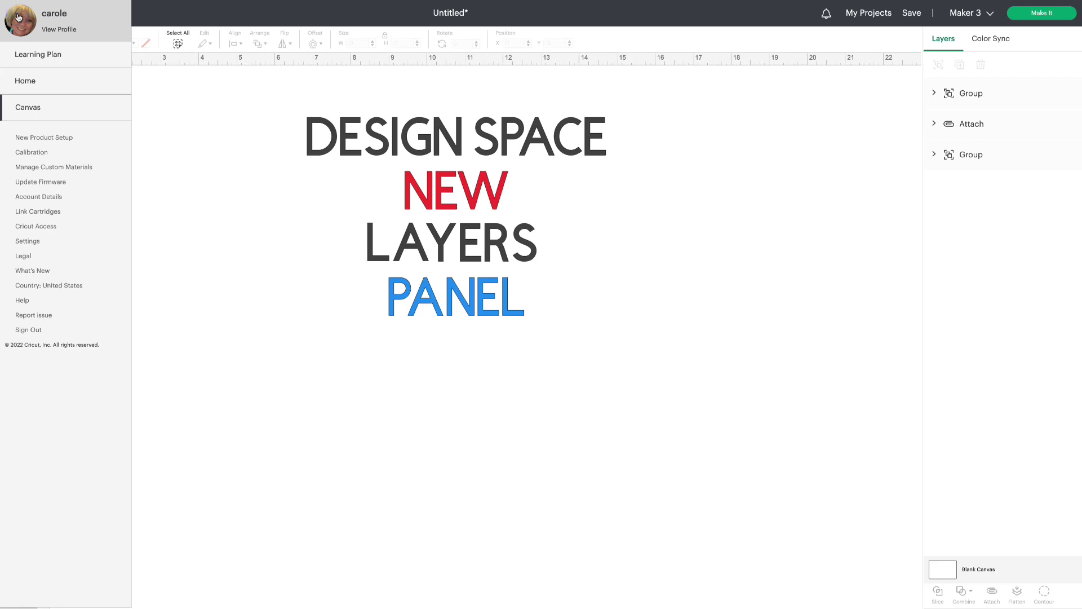
# - Check the application experience option in the general Design Space settings, leaving it on Beta
pyautogui.click(30, 243)
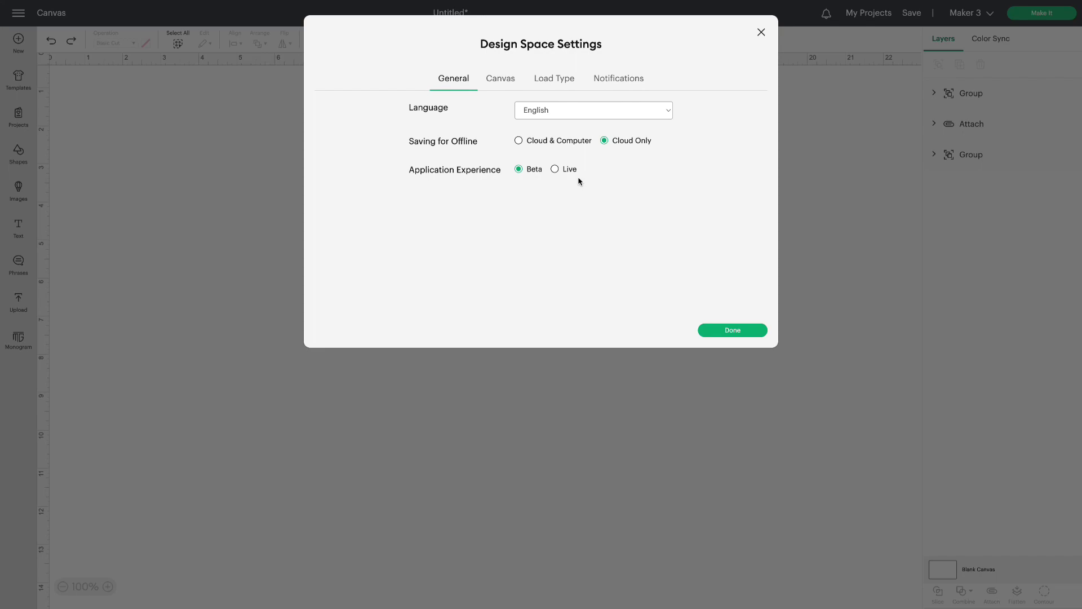
pyautogui.click(760, 32)
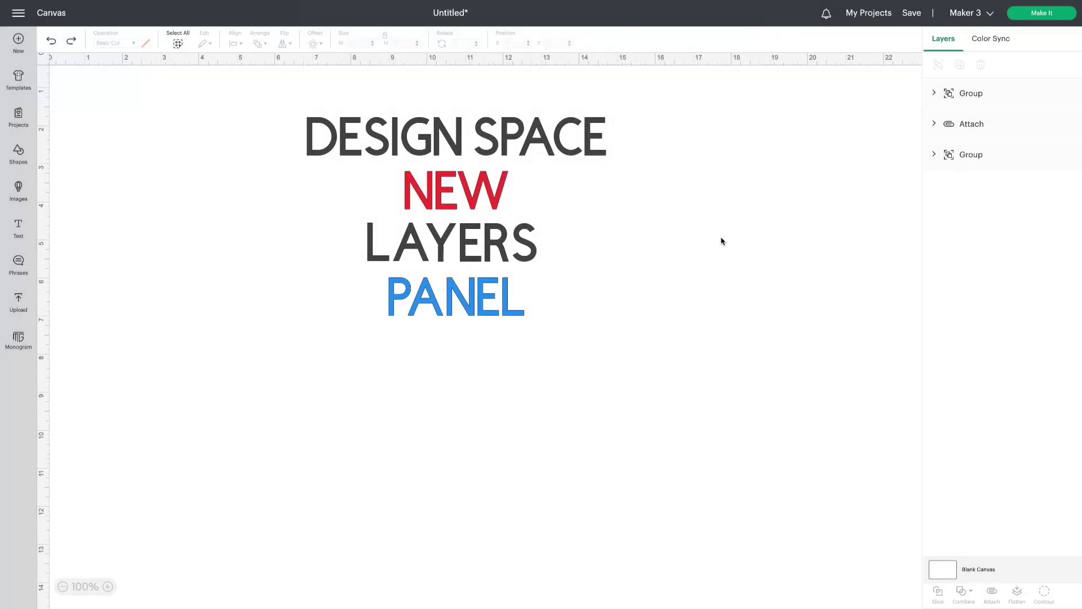
# - Group all the text layers on the canvas together and ungroup them again
pyautogui.hotkey('ctrl', 'a')
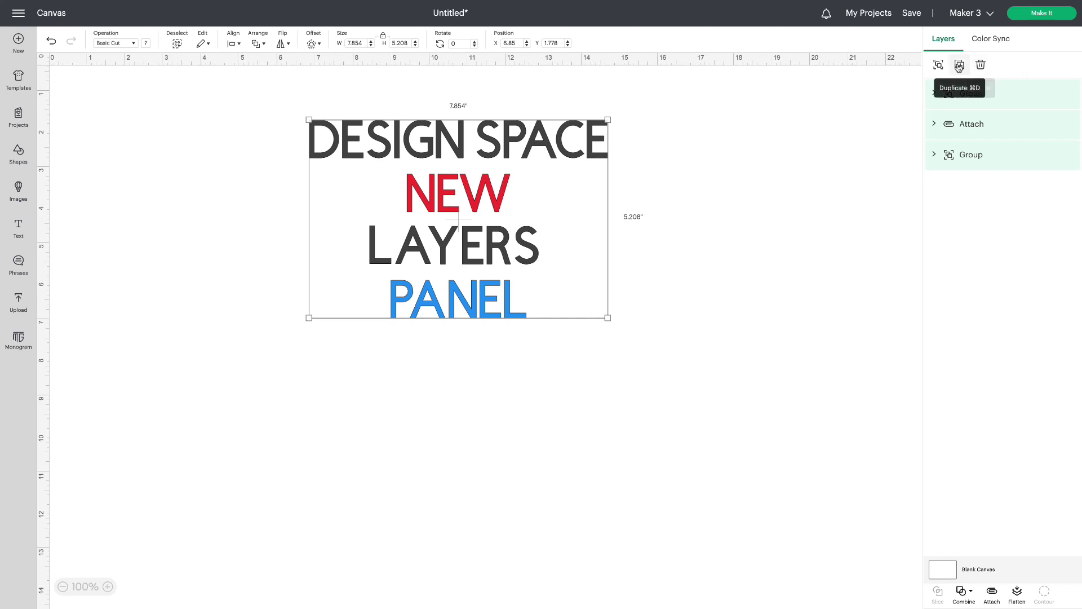
pyautogui.click(938, 65)
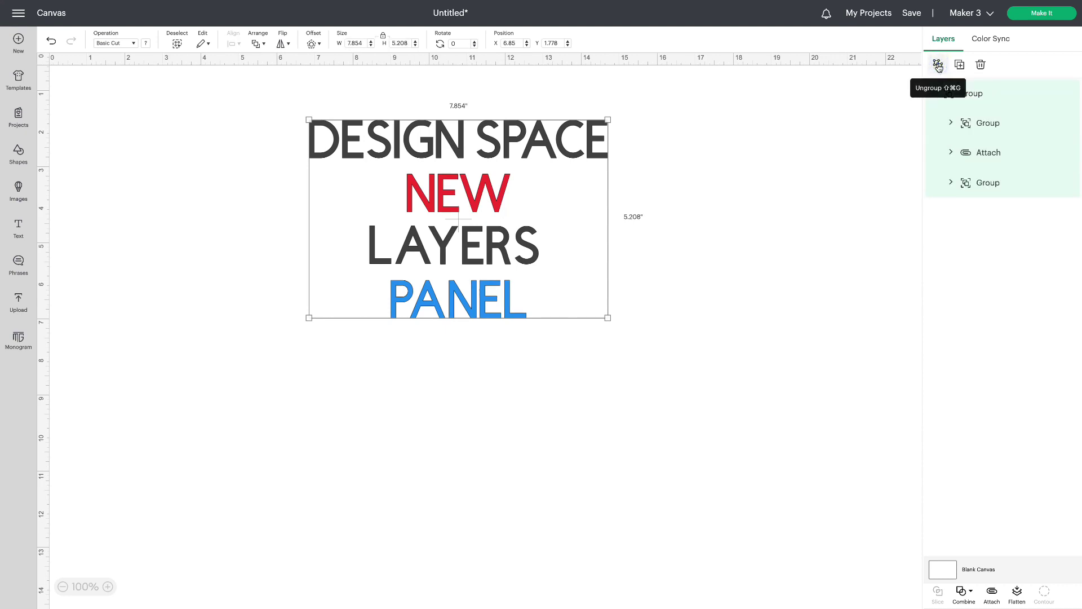
pyautogui.click(938, 65)
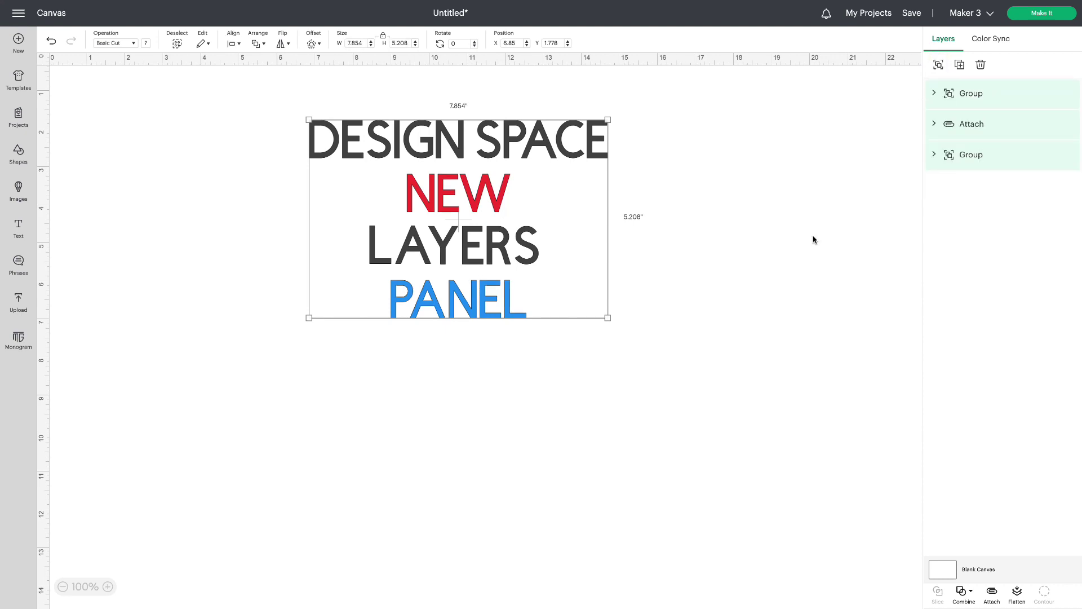
# - Rename the layer group of the blue word as PANEL
pyautogui.doubleClick(977, 95)
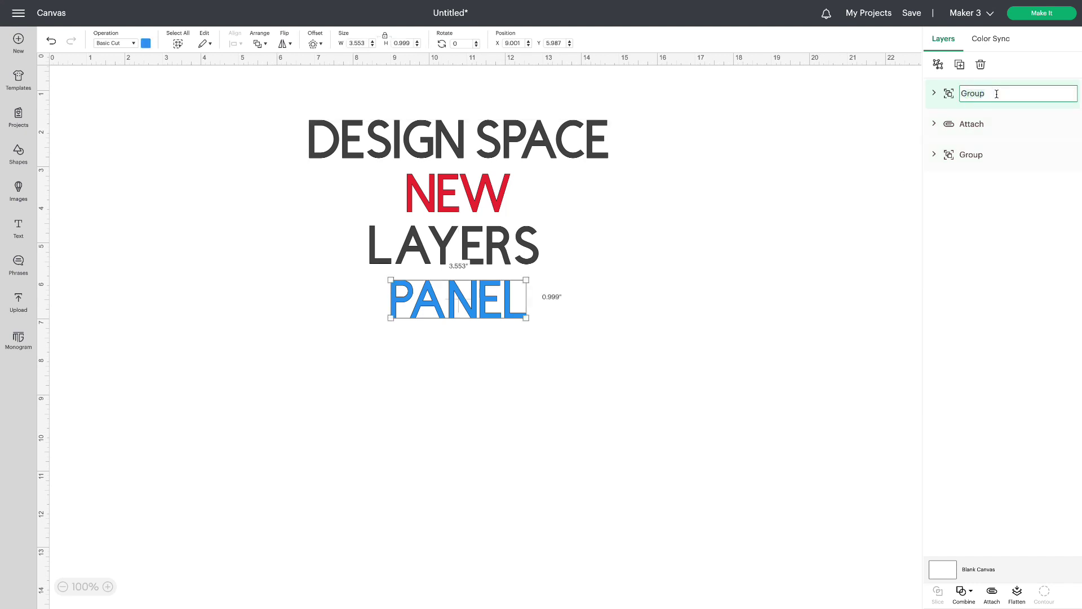
pyautogui.write('PANEL')
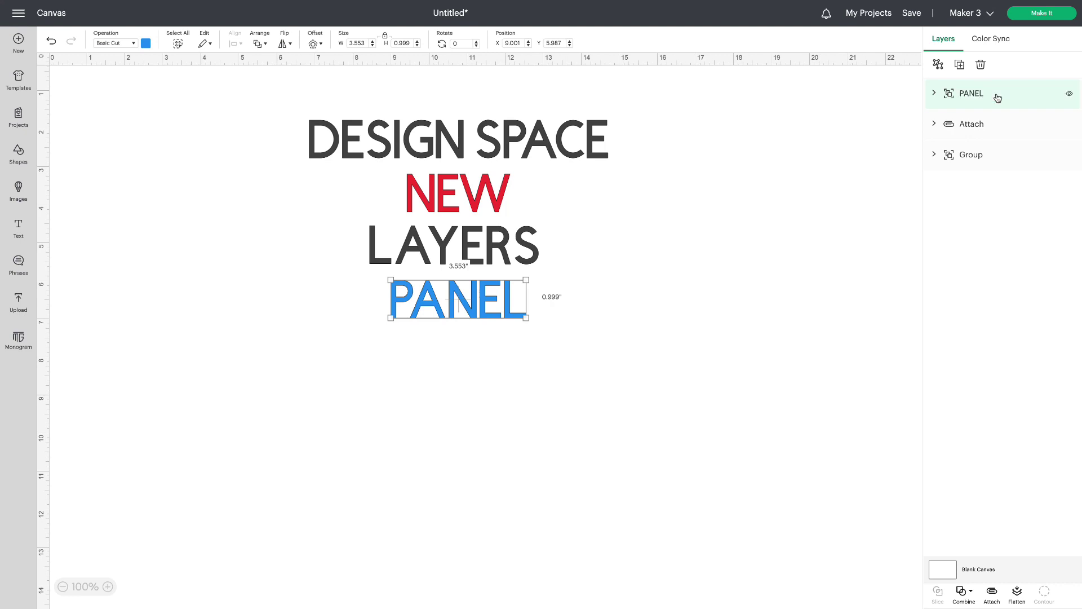
pyautogui.click(779, 157)
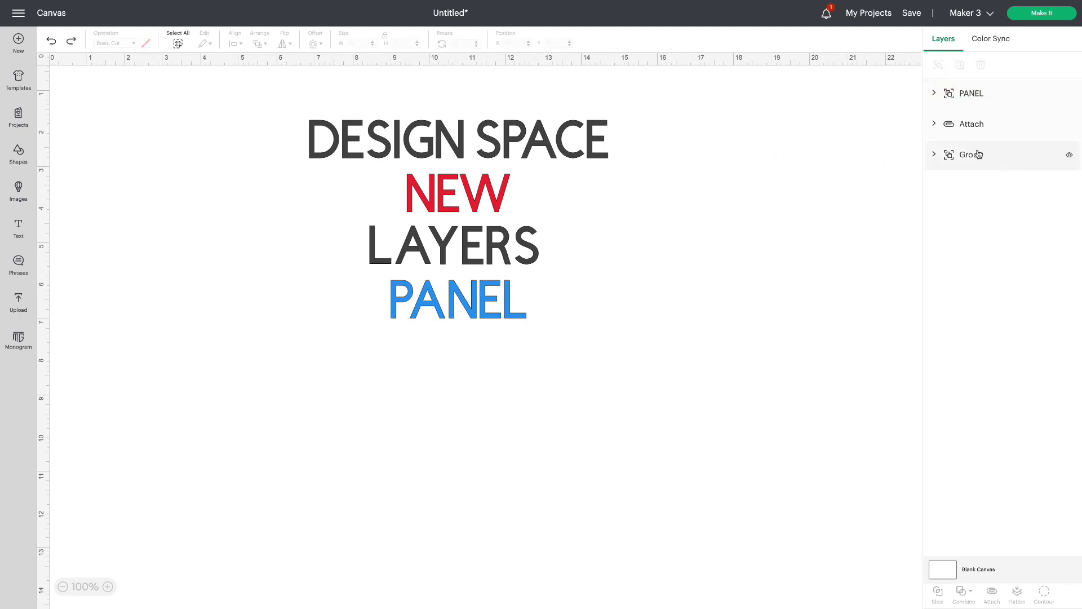
# - Rename the layer group of the red word as NEW
pyautogui.rightClick(977, 154)
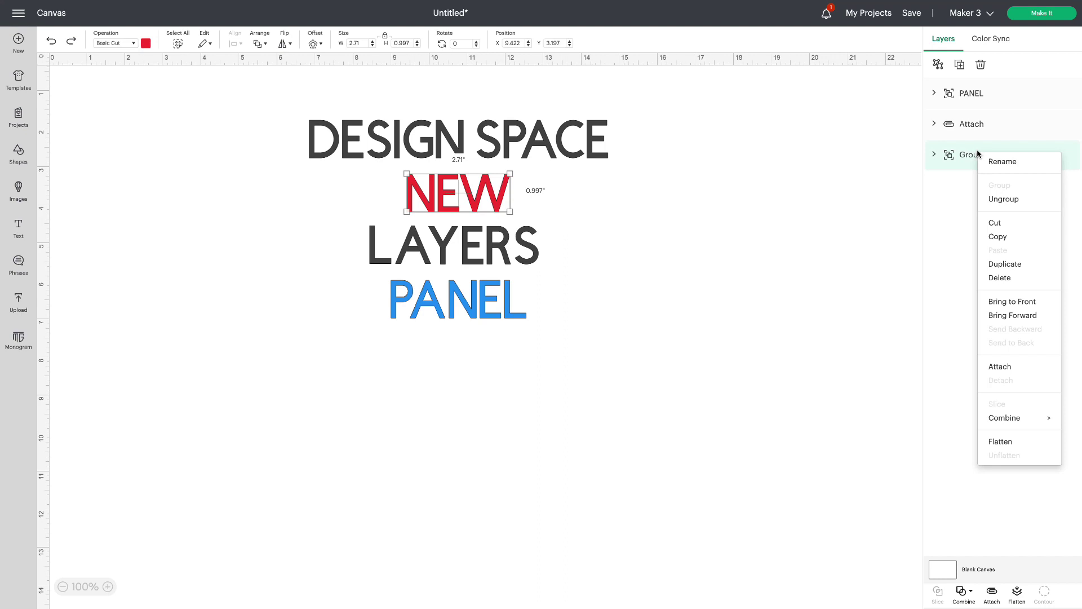
pyautogui.click(1012, 161)
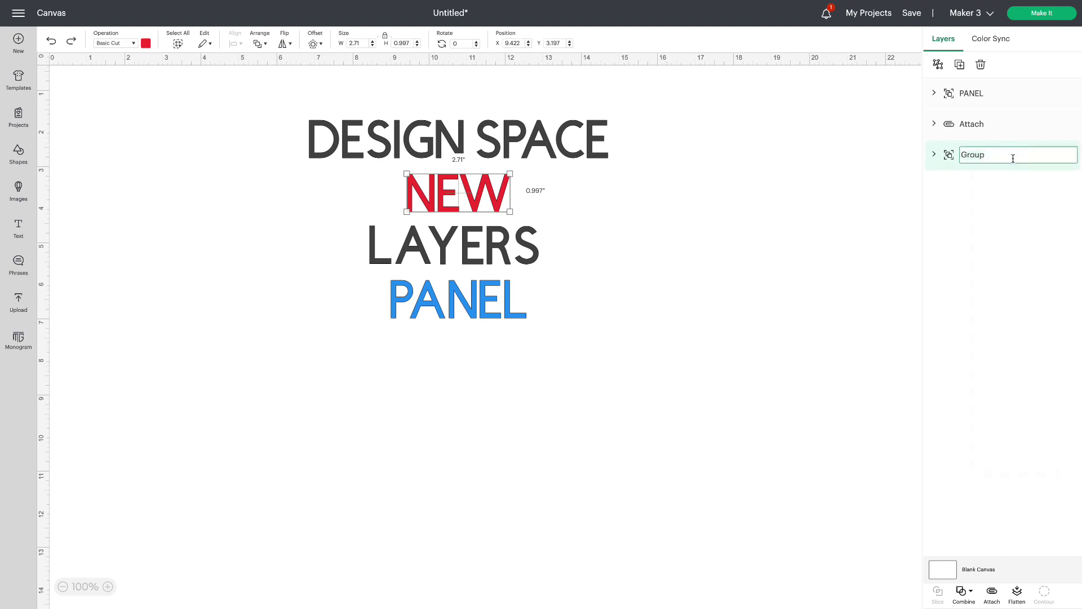
pyautogui.write('NEW')
pyautogui.click(820, 180)
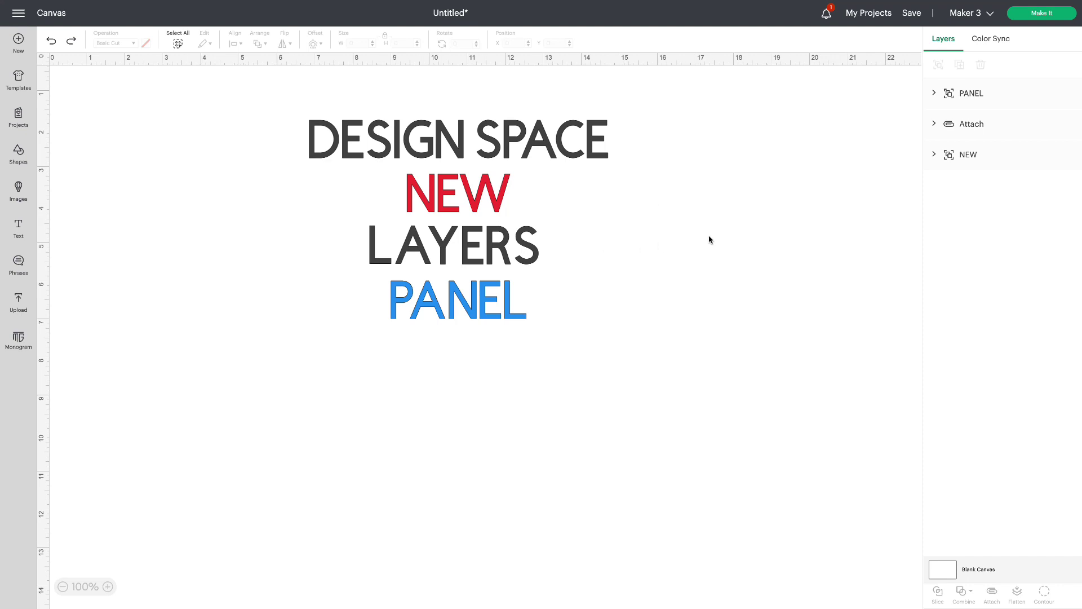
# - Move the PANEL group into the Attach layer and recolor the attached text black
pyautogui.click(964, 88)
pyautogui.moveTo(964, 90); pyautogui.dragTo(961, 115)
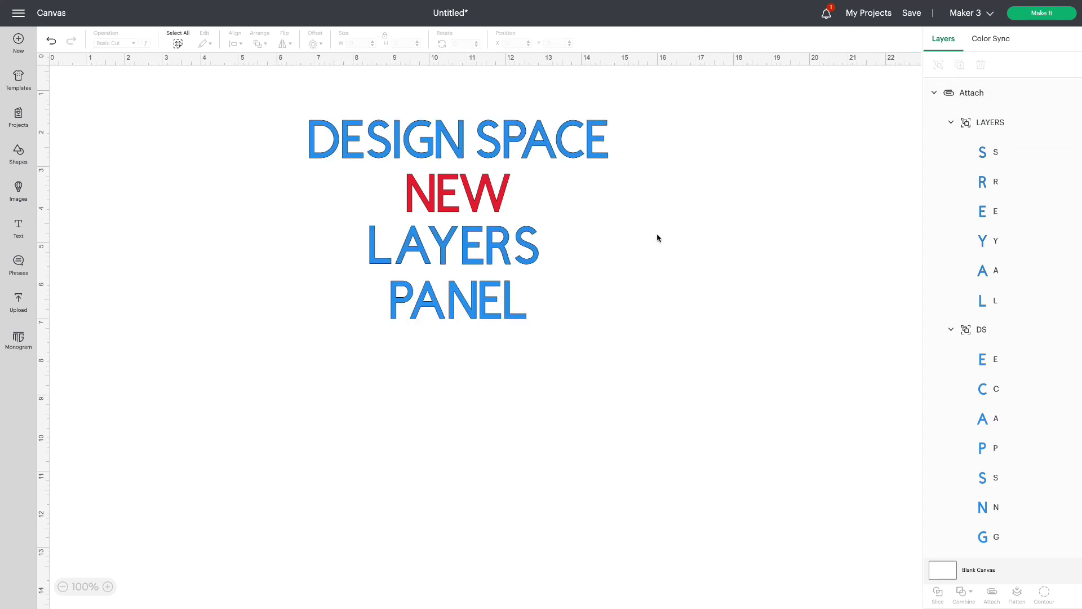
pyautogui.click(593, 139)
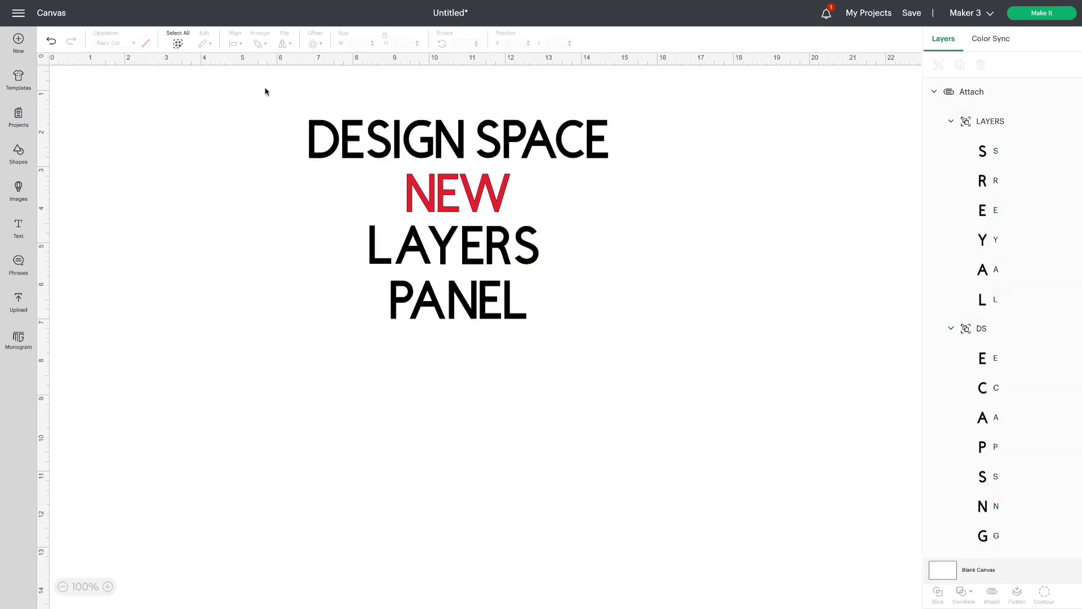
# - Select all four lines of text and open the Combine options
pyautogui.moveTo(266, 88); pyautogui.dragTo(676, 394)
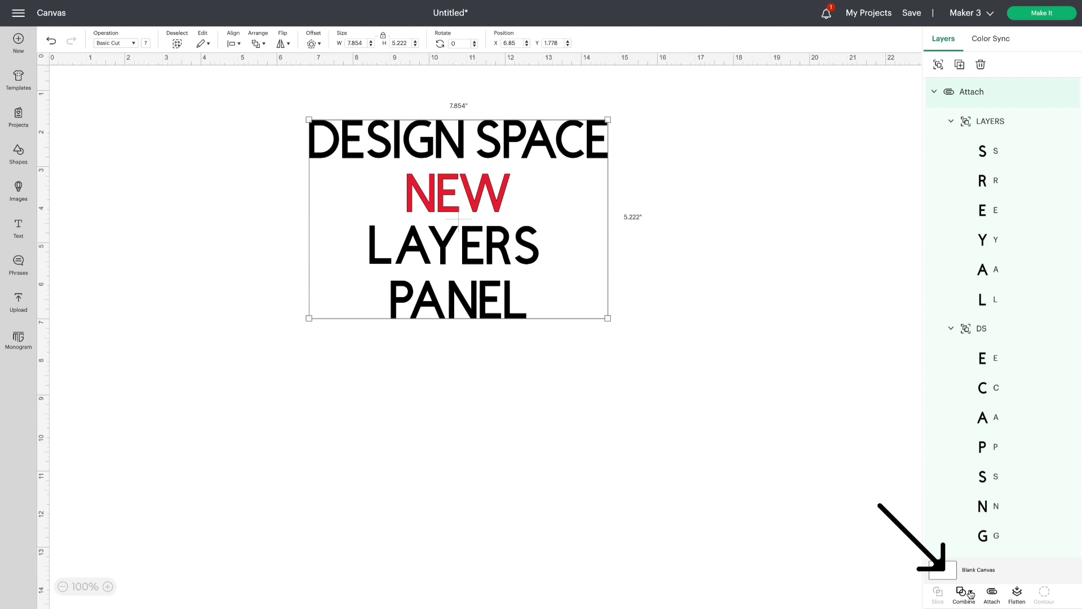
pyautogui.click(966, 593)
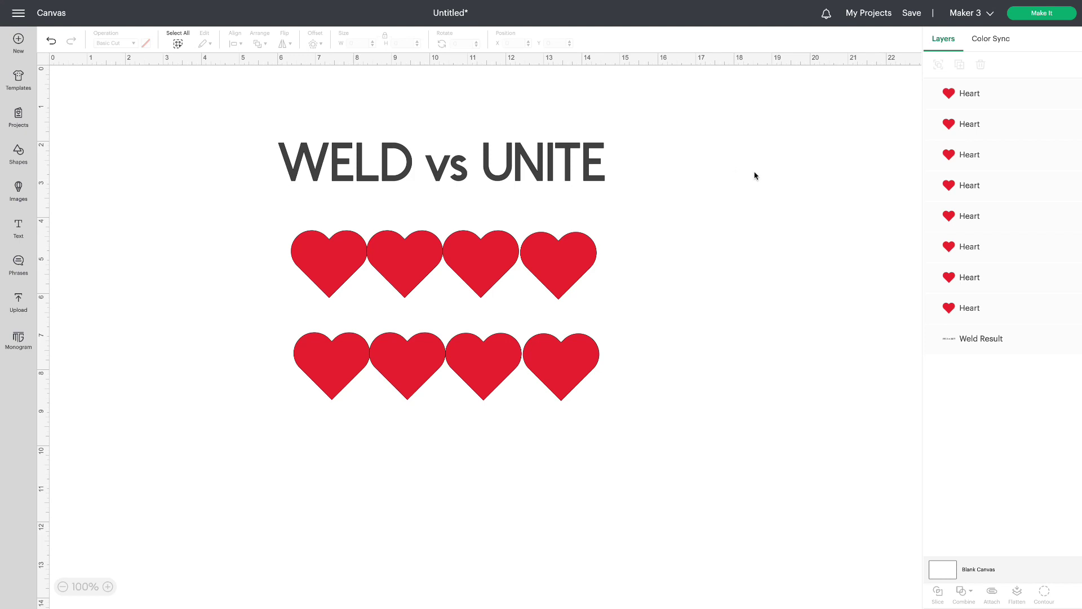
# - Weld the four hearts in the upper row as they are currently spaced
pyautogui.moveTo(273, 206); pyautogui.dragTo(601, 291)
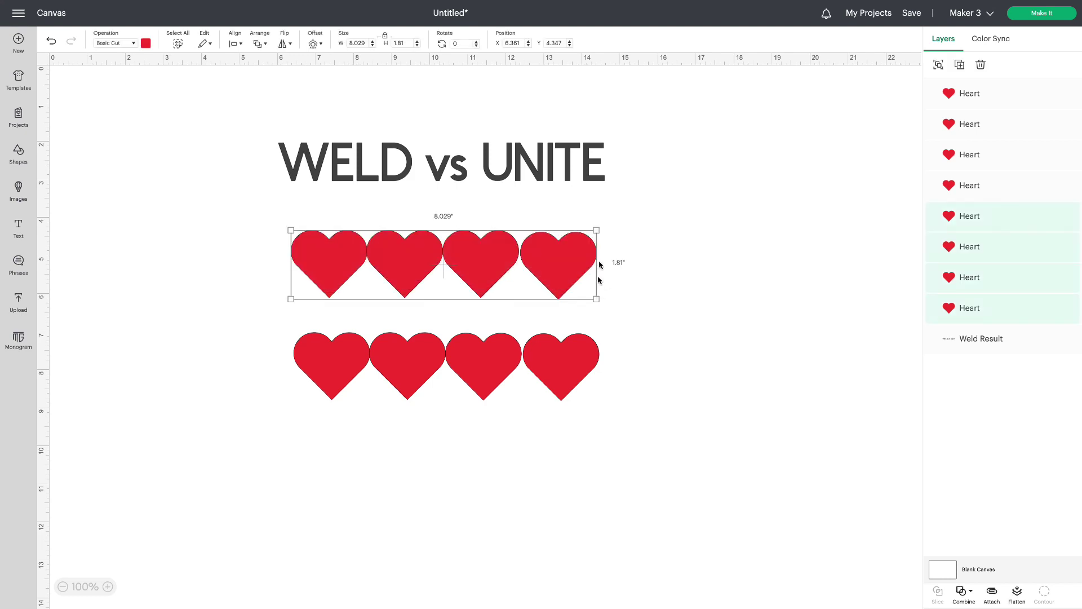
pyautogui.click(963, 592)
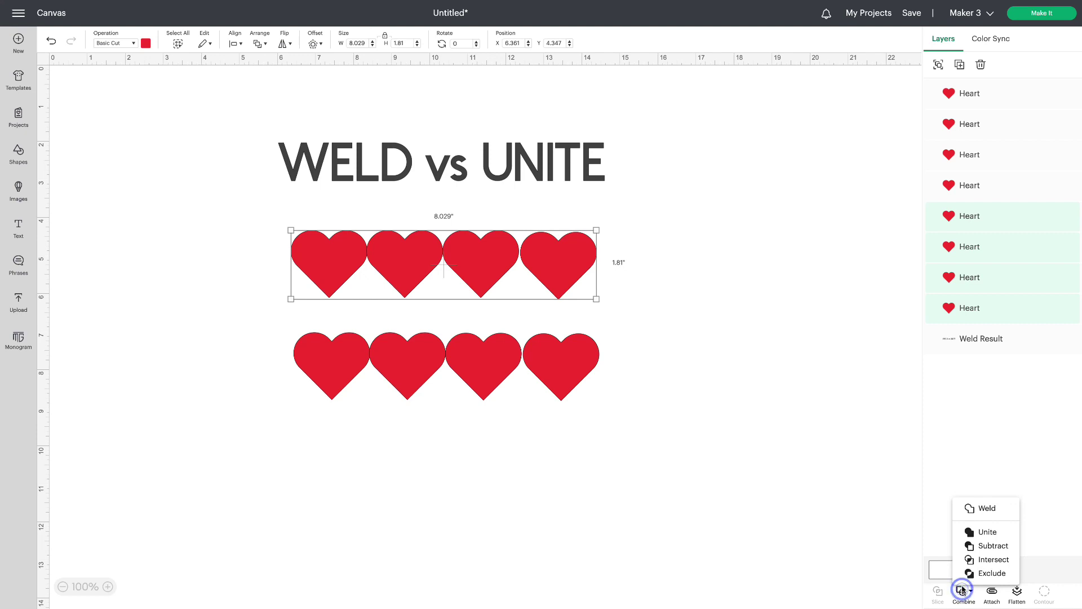
pyautogui.click(988, 508)
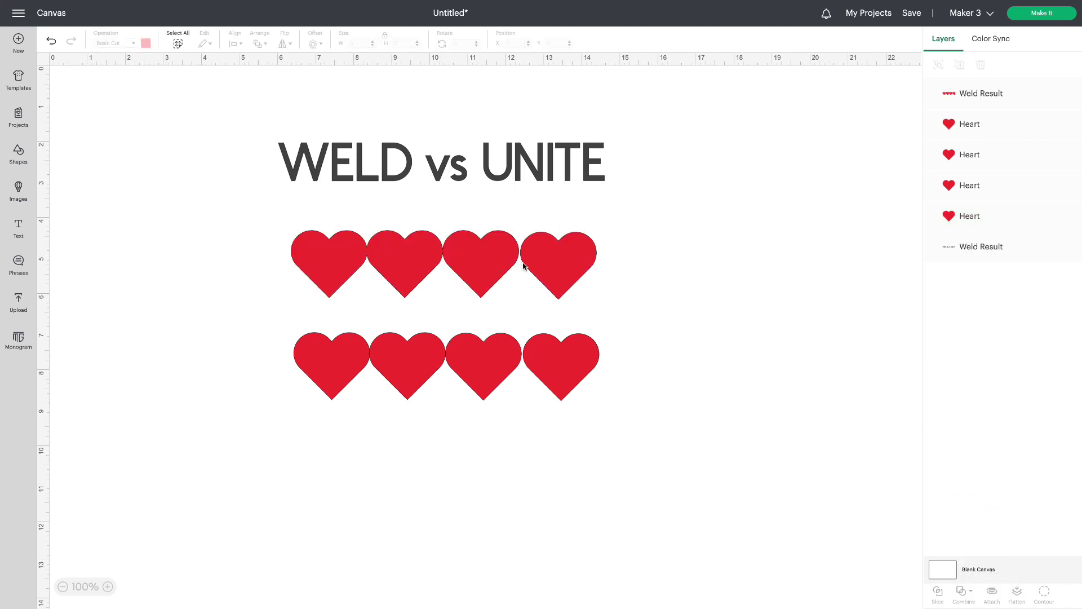
# - Move the welded row of hearts slightly up, and undo both the move and the weld
pyautogui.moveTo(555, 263); pyautogui.dragTo(556, 251)
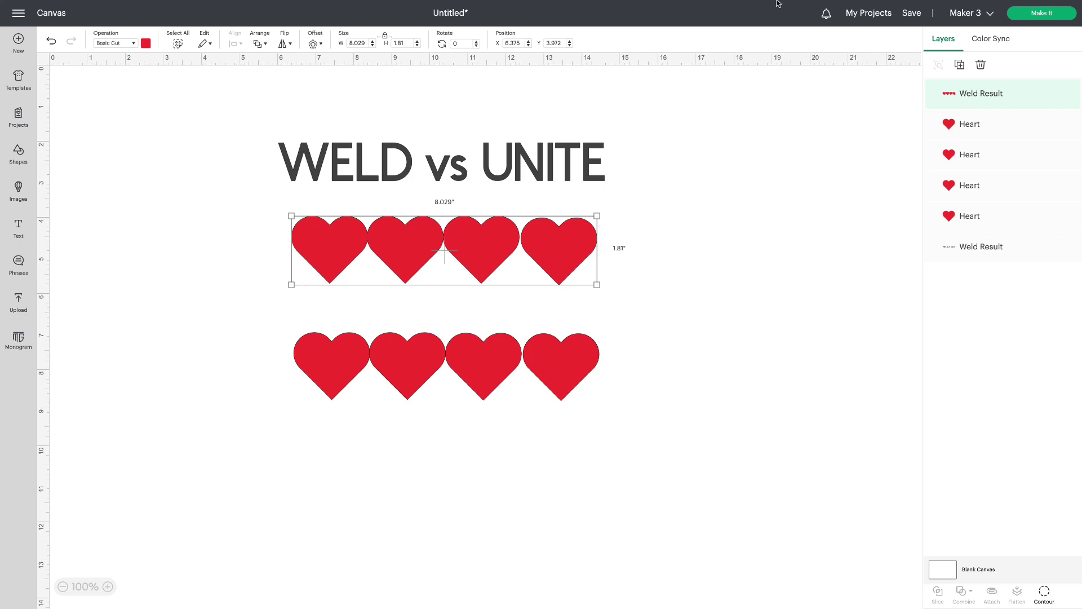
pyautogui.moveTo(252, 24)
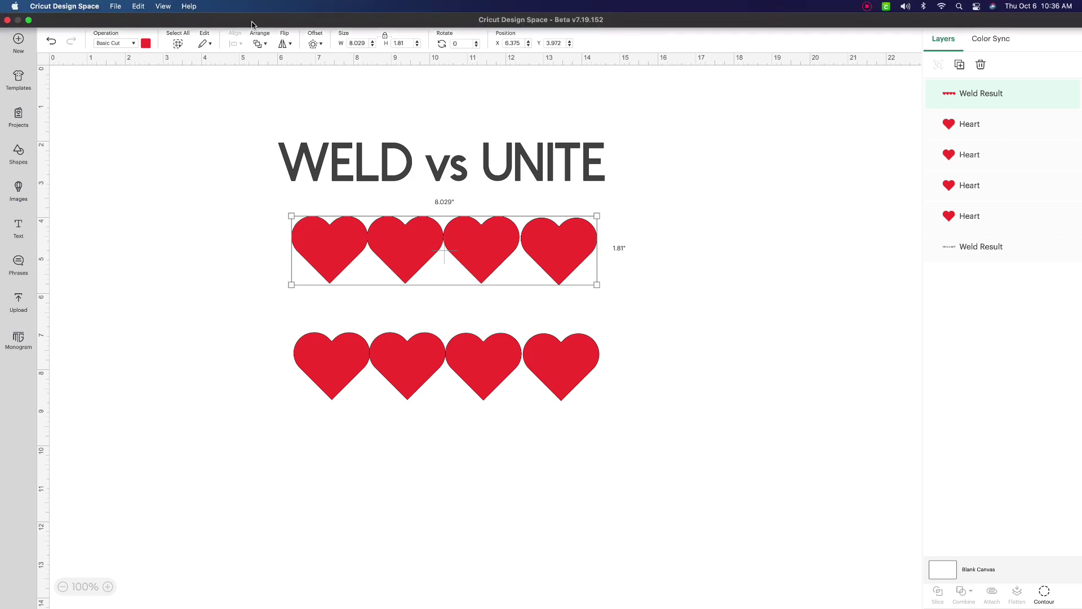
pyautogui.click(51, 41)
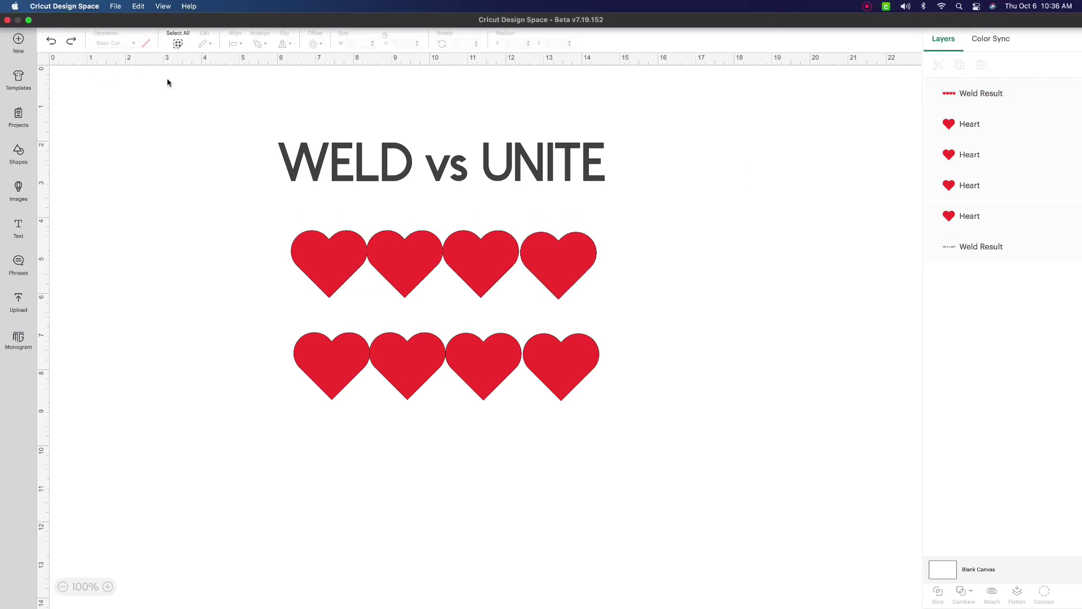
# - Close the gap before the last heart in the upper row by shifting it to about X 12.33, and weld the four hearts
pyautogui.moveTo(581, 260); pyautogui.dragTo(577, 256)
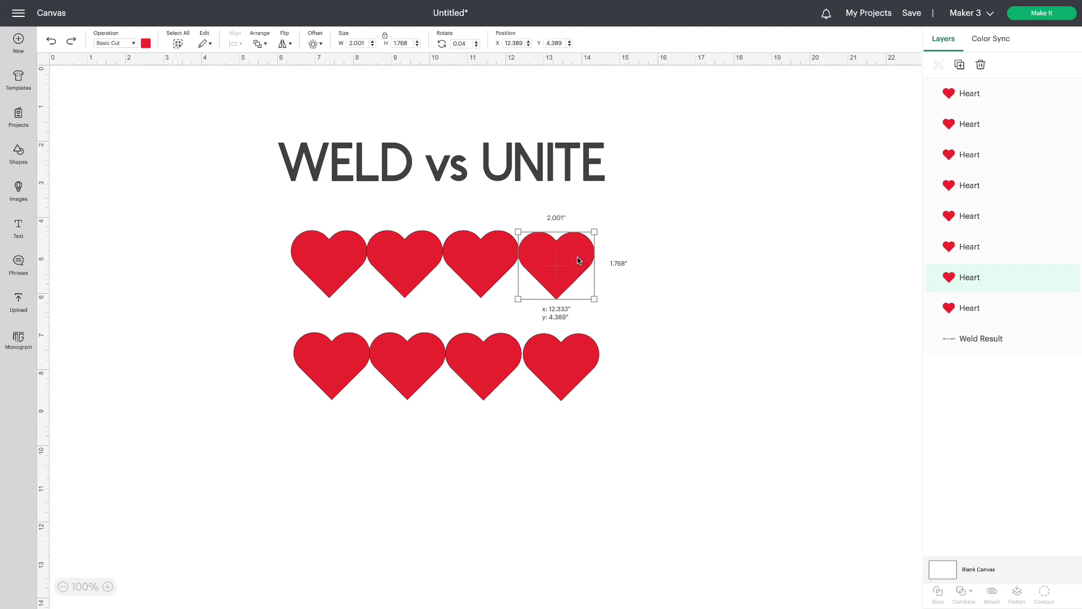
pyautogui.moveTo(257, 216); pyautogui.dragTo(694, 307)
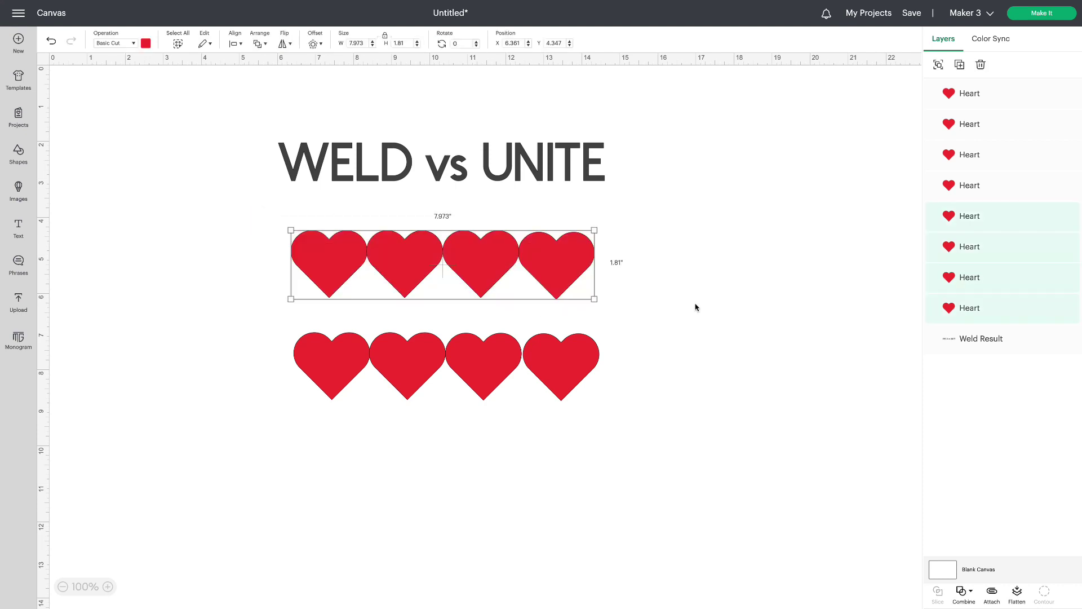
pyautogui.click(964, 590)
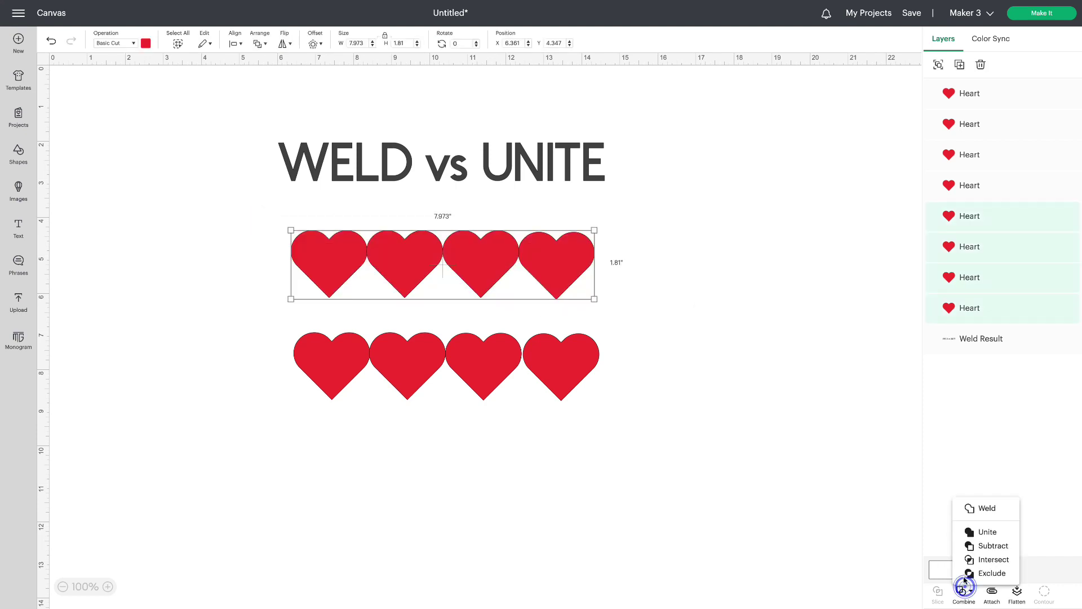
pyautogui.click(970, 509)
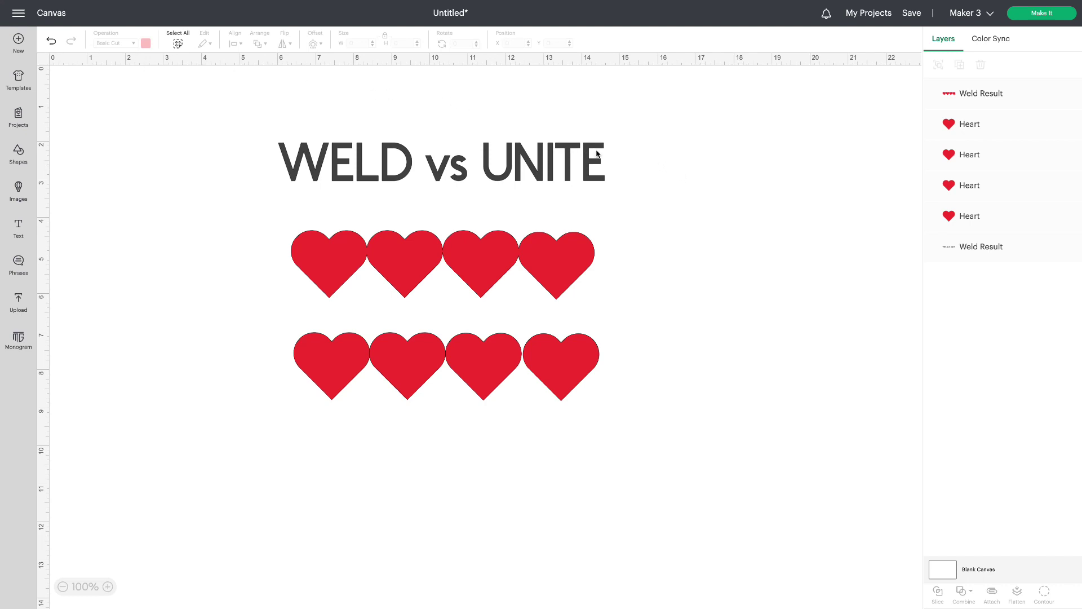
# - Hide the welded row of hearts and move the lower row of four hearts up to about X 6.5, Y 4.764
pyautogui.click(579, 267)
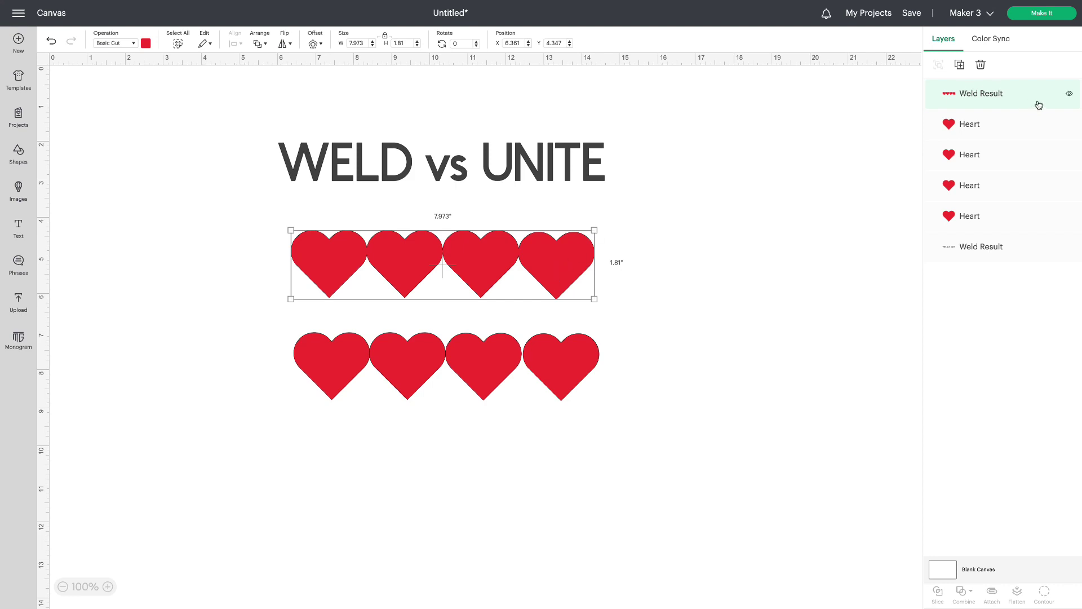
pyautogui.click(1069, 92)
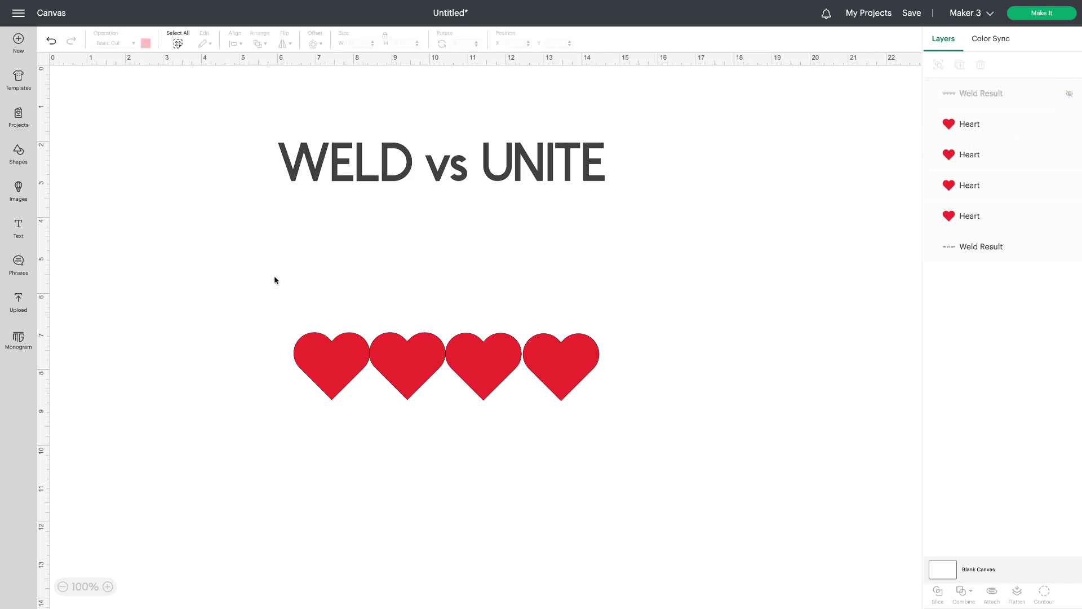
pyautogui.moveTo(274, 278); pyautogui.dragTo(647, 430)
pyautogui.moveTo(568, 391); pyautogui.dragTo(570, 304)
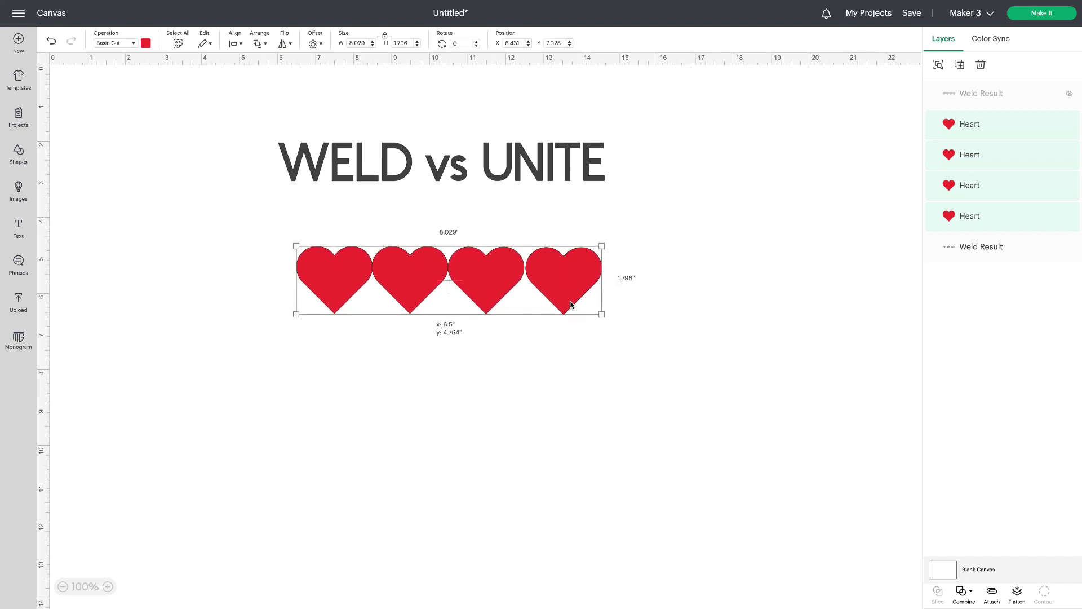
pyautogui.click(709, 319)
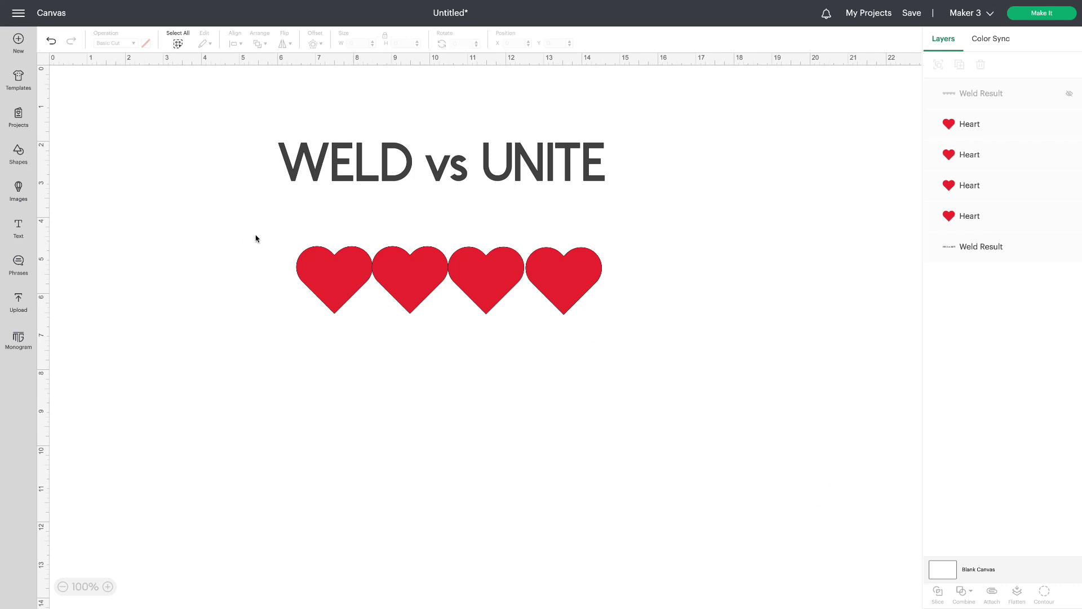
# - Combine the four visible hearts below the title using Unite
pyautogui.moveTo(249, 235); pyautogui.dragTo(766, 380)
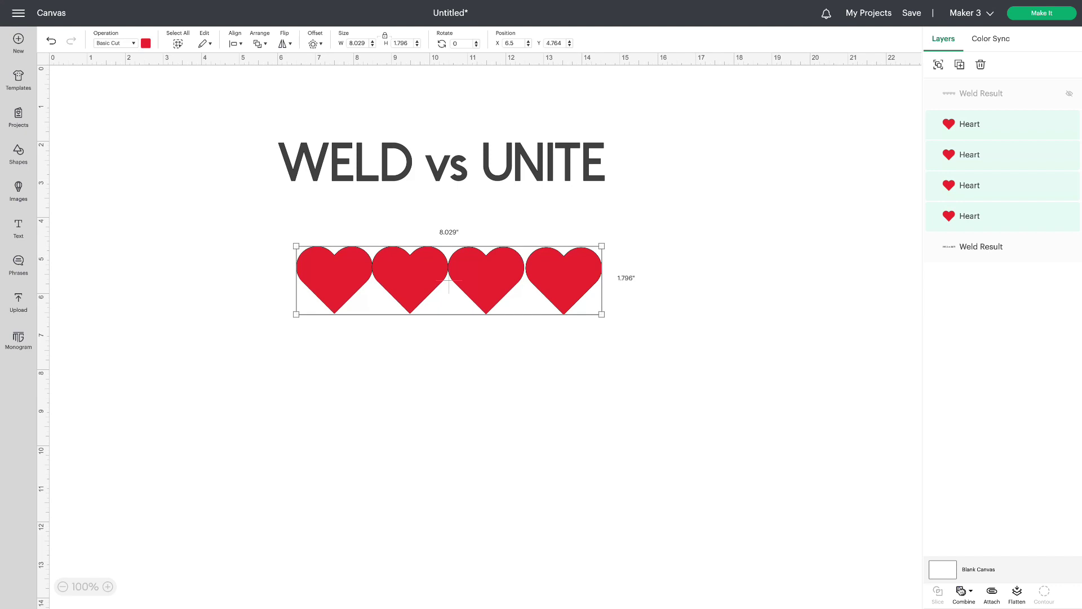
pyautogui.click(960, 589)
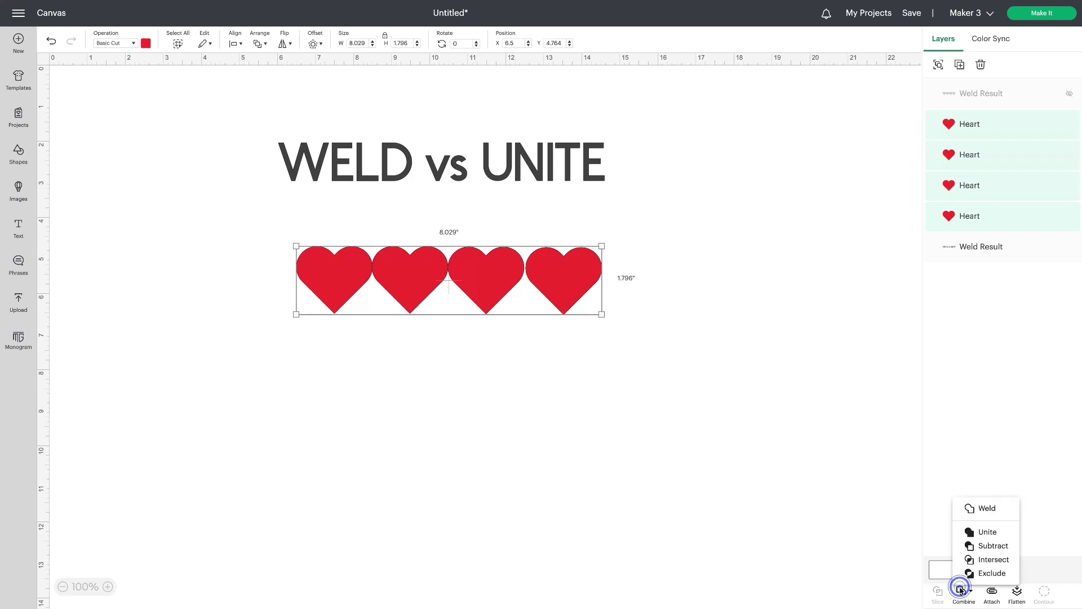
pyautogui.click(997, 532)
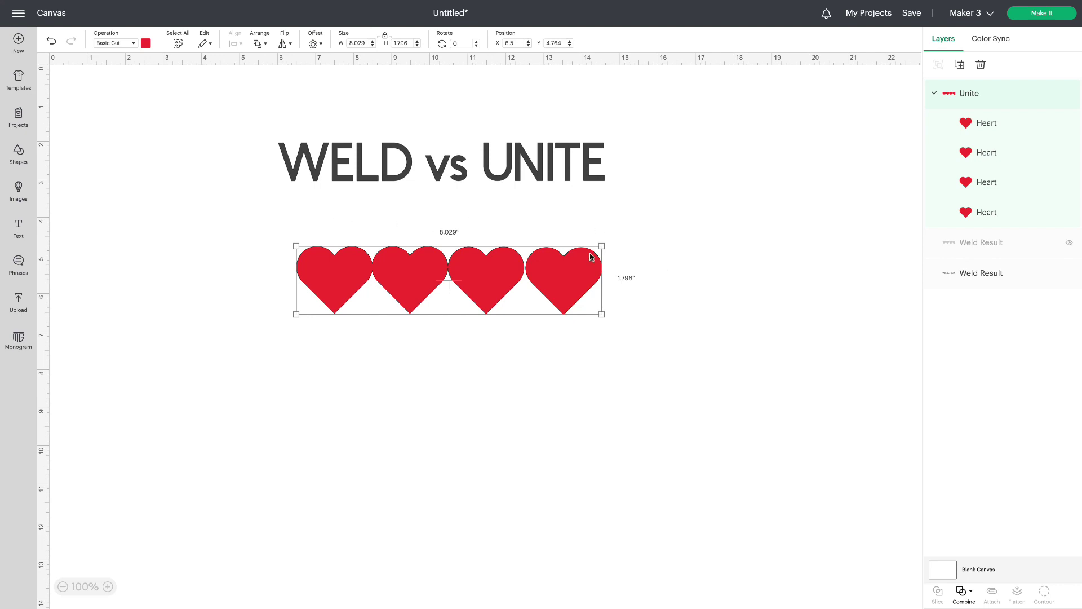
# - Select each of the four hearts inside the Unite layer one at a time to inspect them individually
pyautogui.click(990, 123)
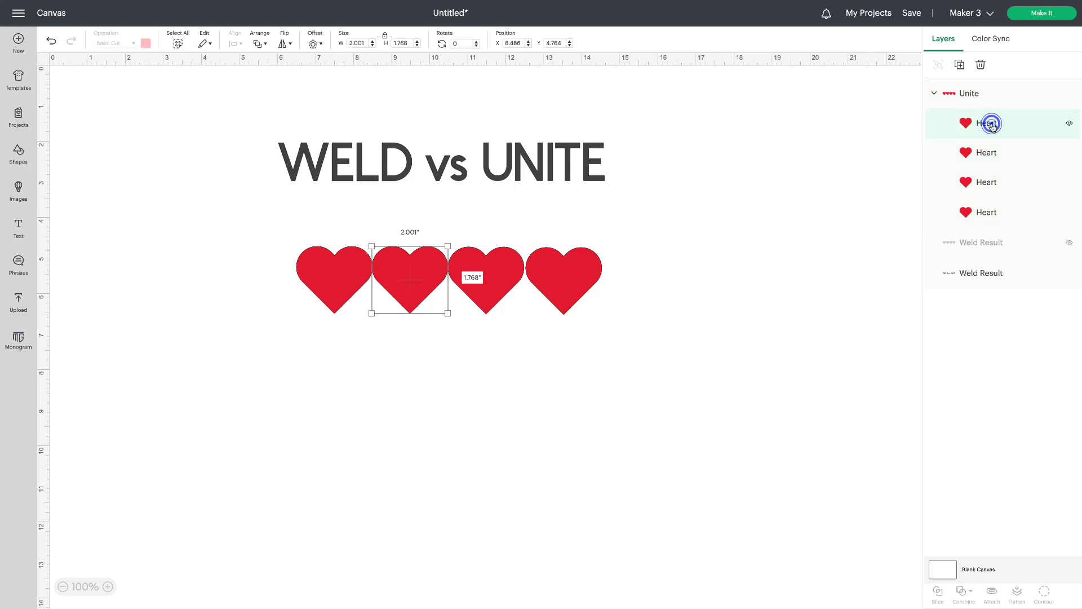
pyautogui.click(995, 153)
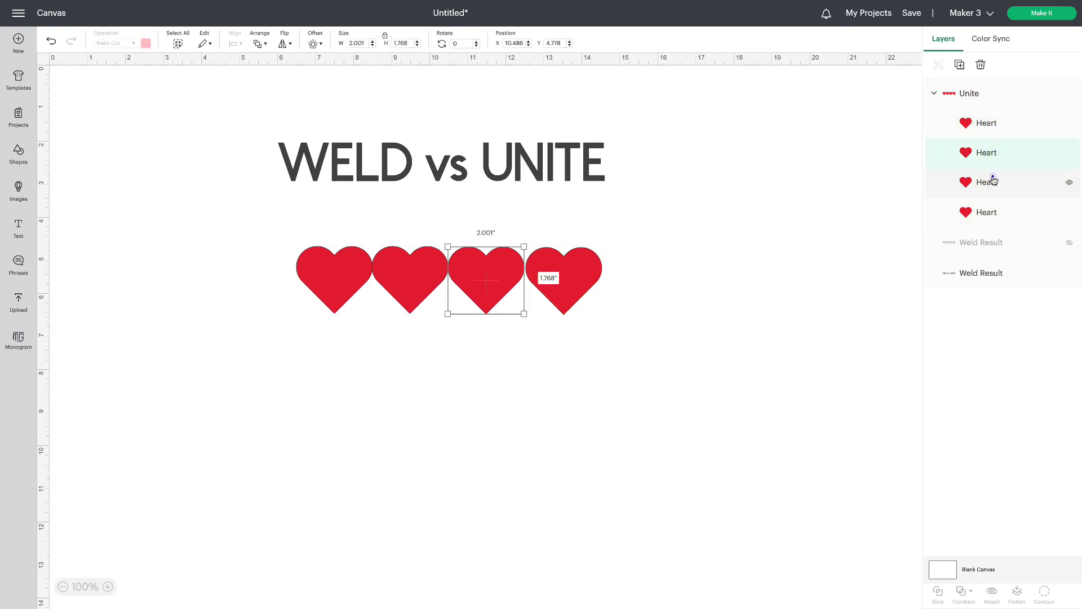
pyautogui.click(993, 181)
pyautogui.click(1007, 212)
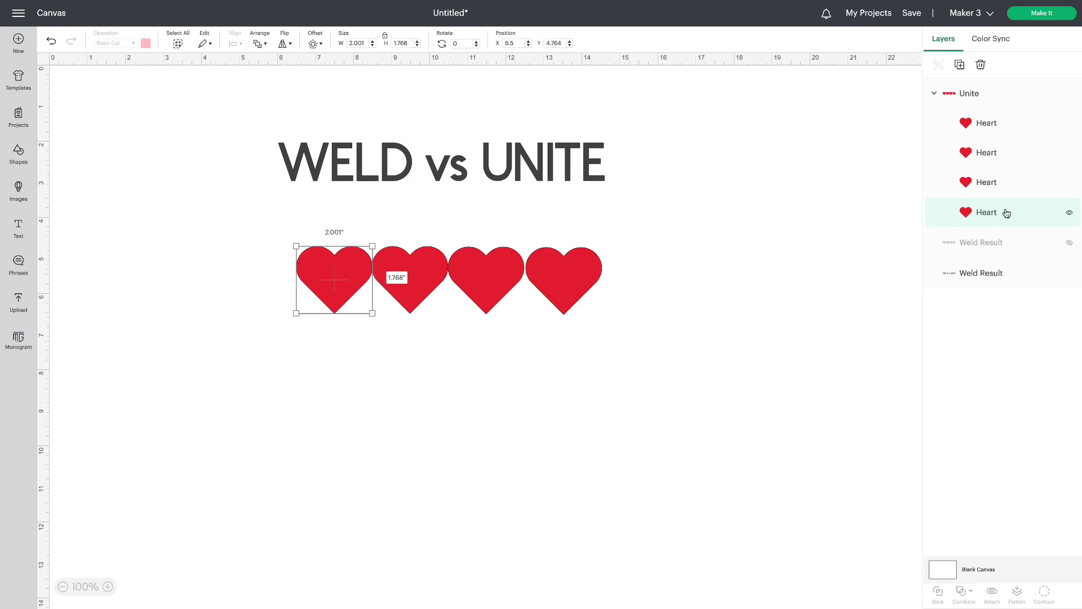
# - Close the gap before the last heart inside the Unite layer by shifting that heart to about X 12.486
pyautogui.click(1000, 123)
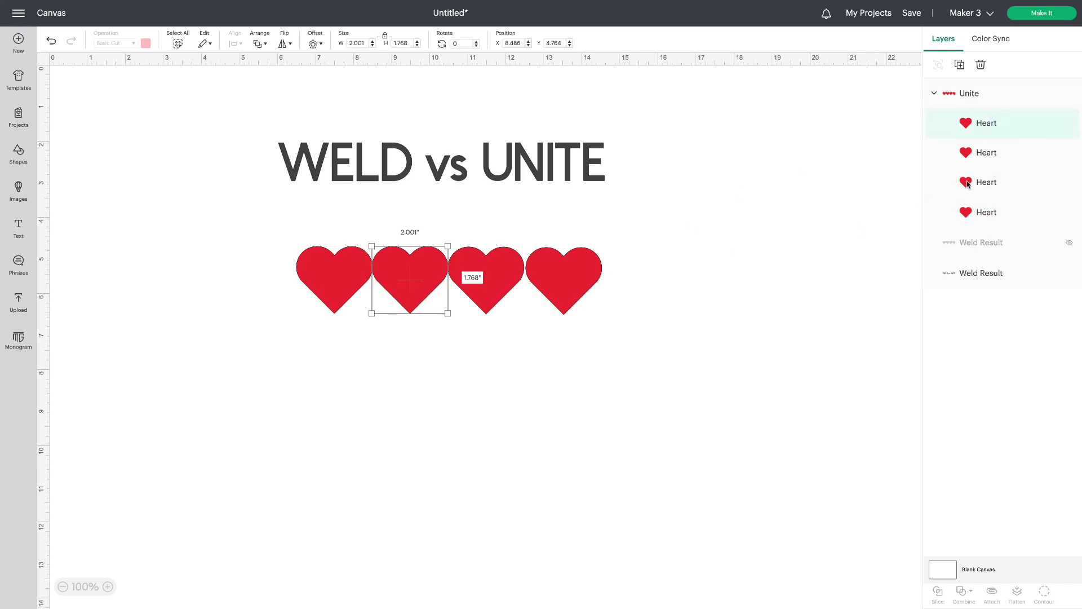
pyautogui.click(1004, 151)
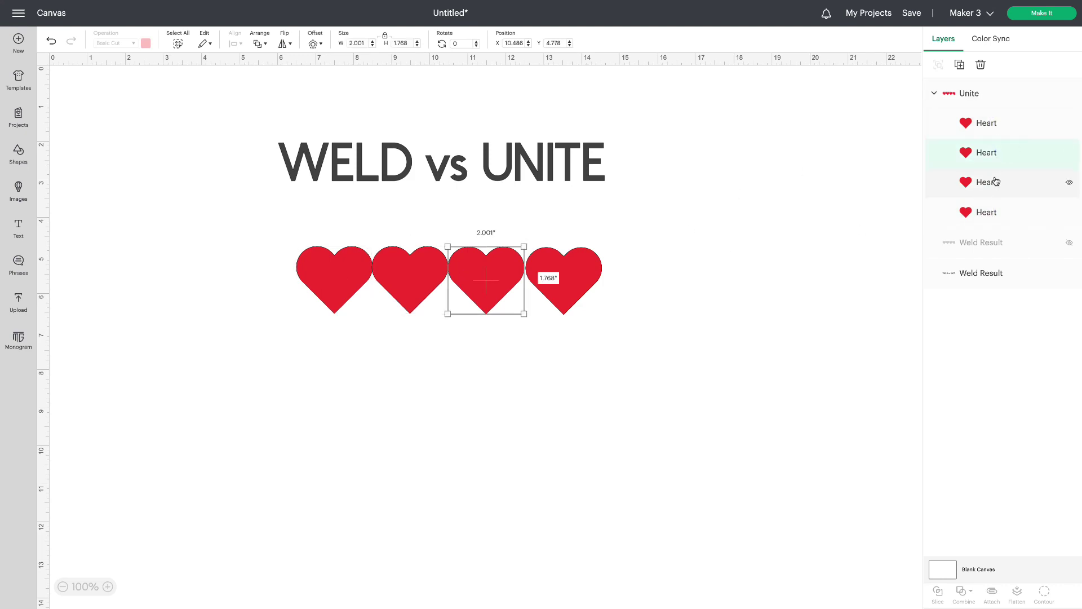
pyautogui.click(995, 180)
pyautogui.click(968, 191)
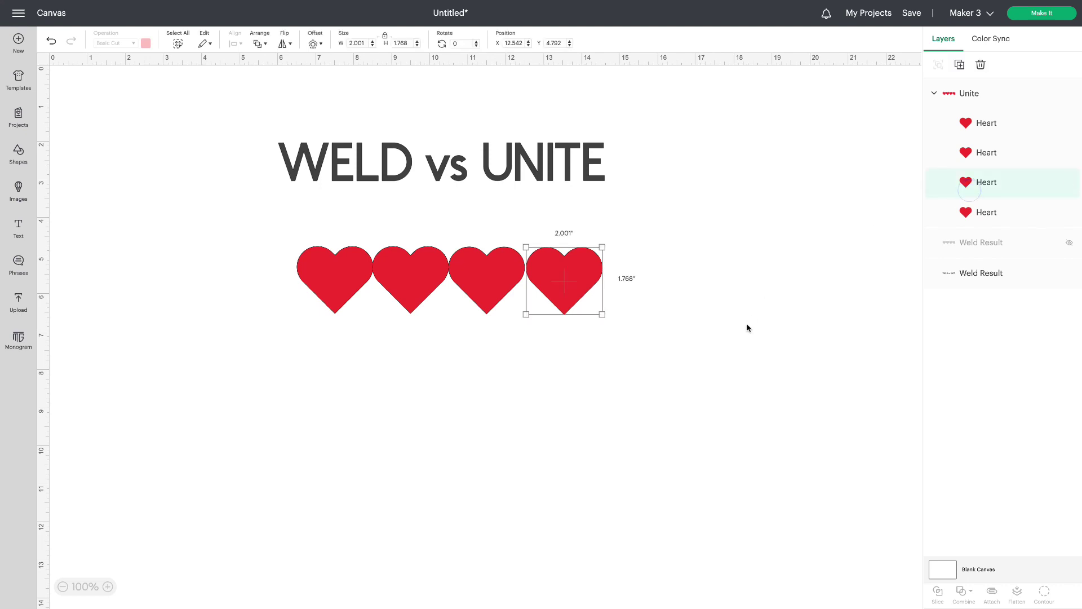
pyautogui.click(586, 281)
pyautogui.moveTo(585, 282); pyautogui.dragTo(585, 283)
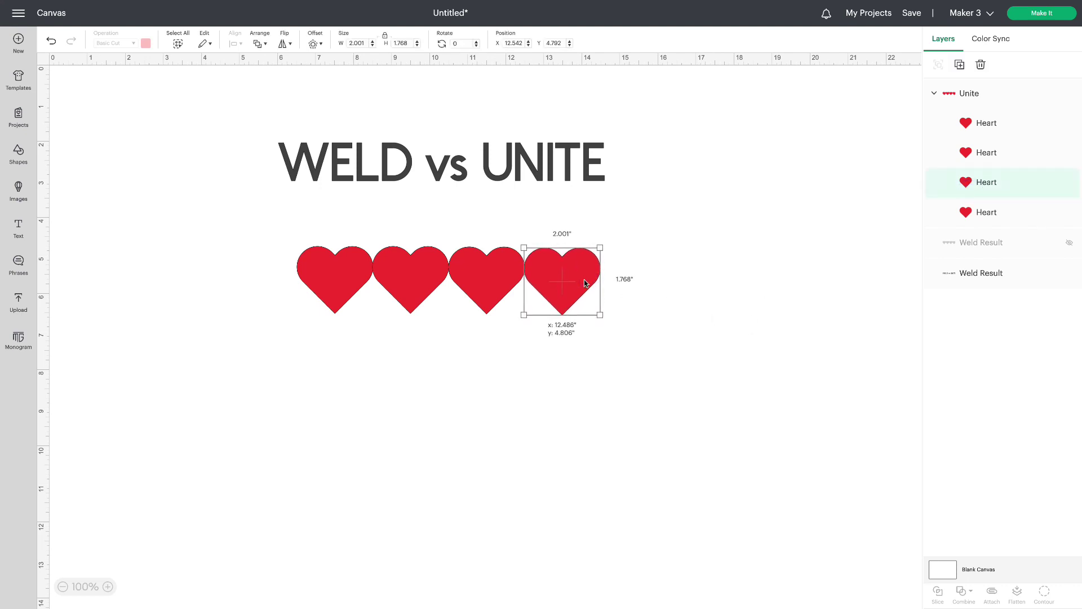
pyautogui.click(735, 292)
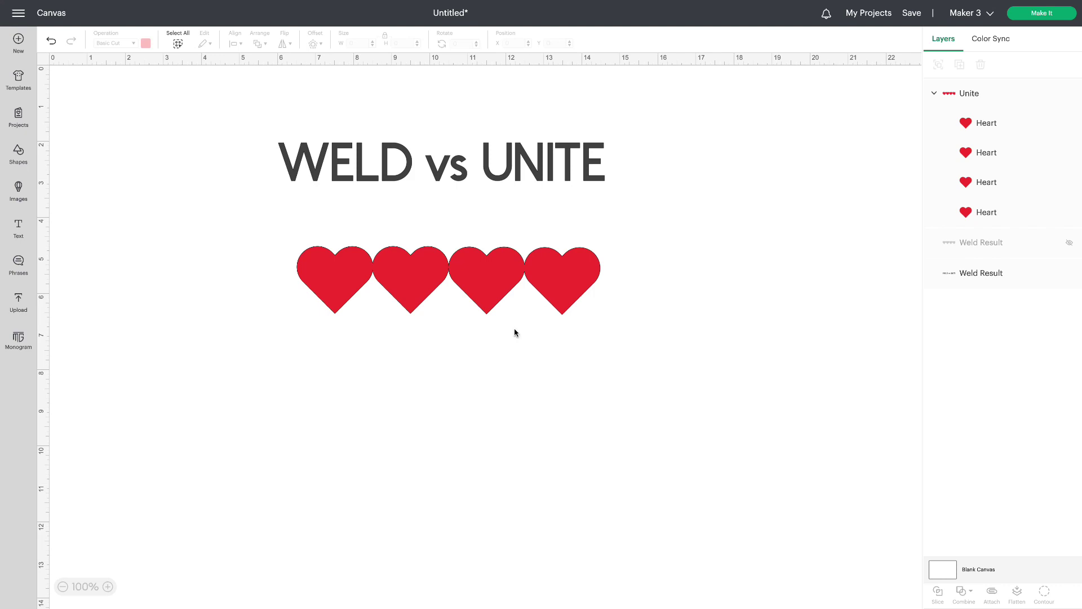
# - Move the united row of hearts up to about X 6.444, Y 4, and combine it into one layer with Merge Layers
pyautogui.moveTo(221, 203); pyautogui.dragTo(668, 349)
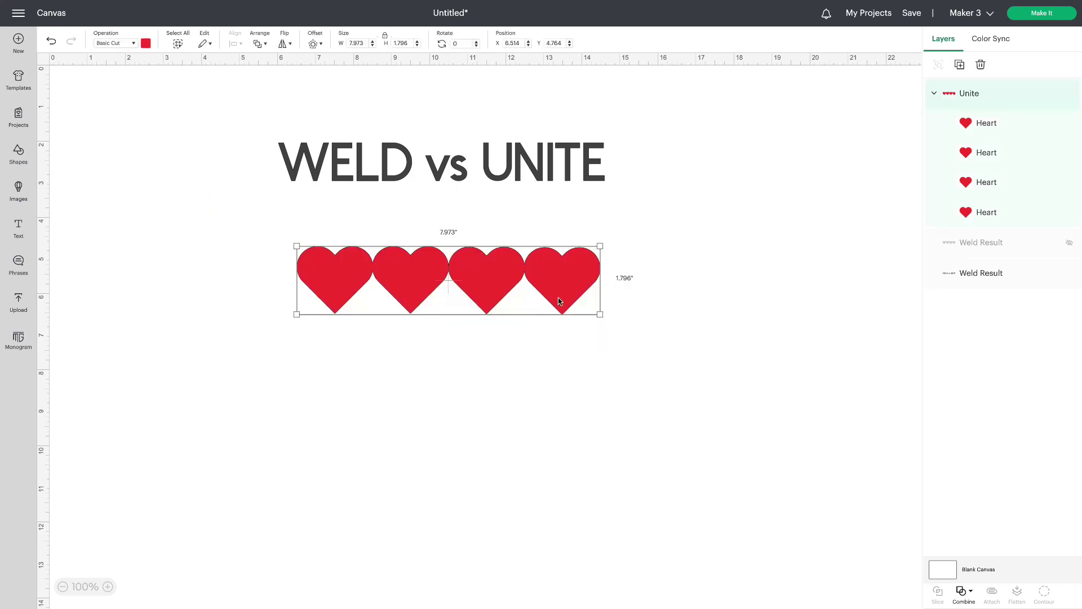
pyautogui.moveTo(560, 301); pyautogui.dragTo(555, 271)
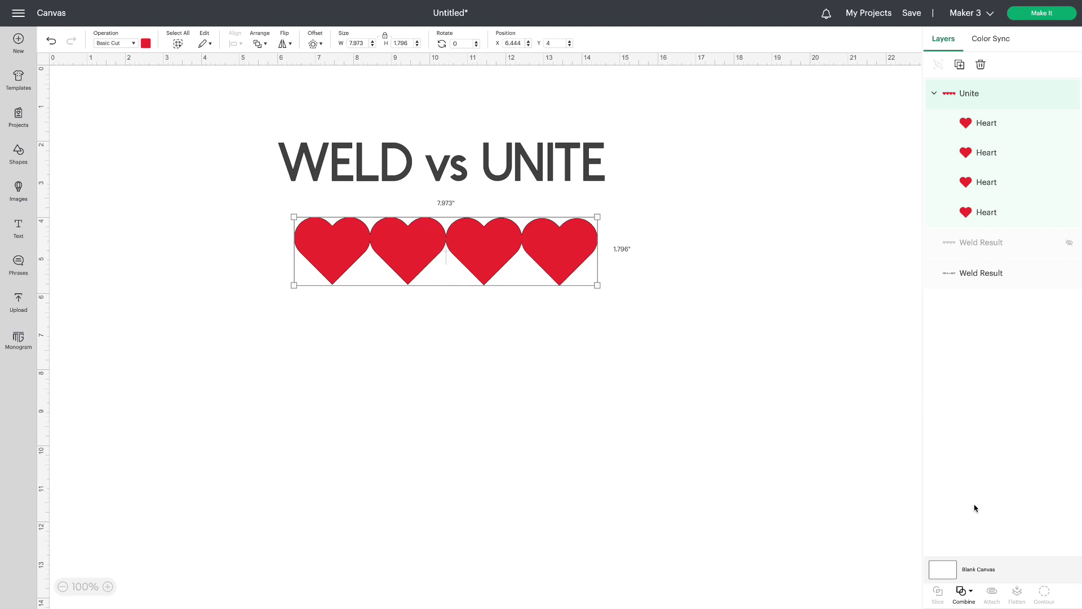
pyautogui.click(959, 590)
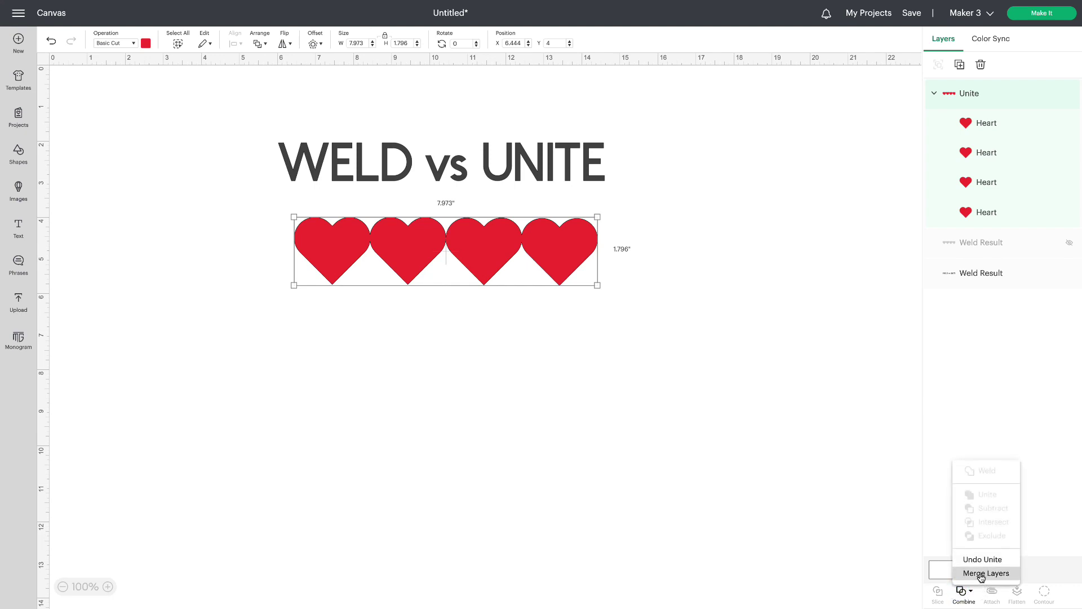
pyautogui.click(980, 573)
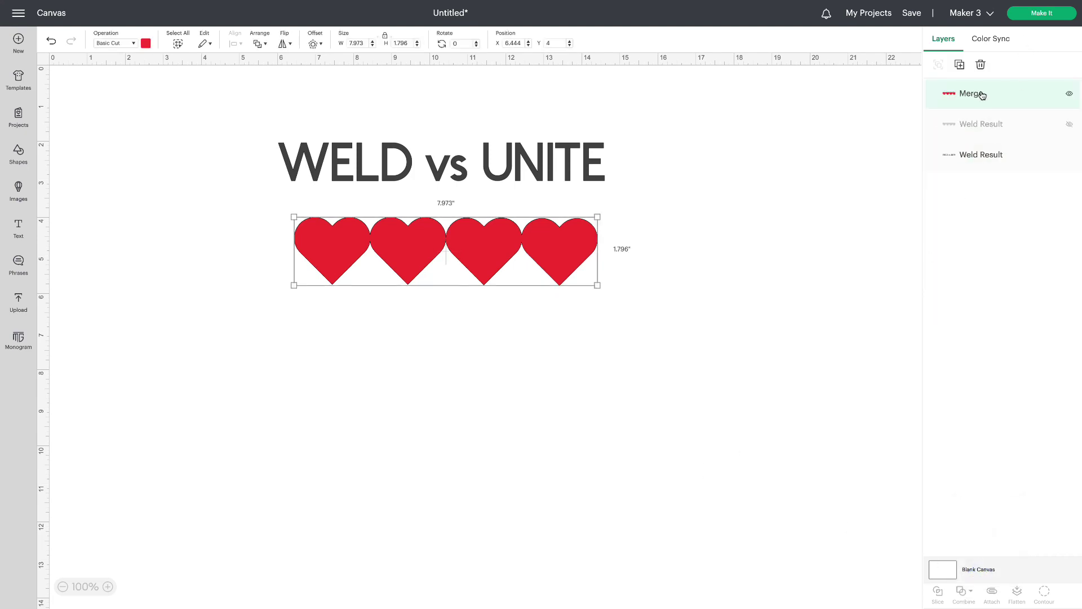
# - Open the name of the merged hearts layer for editing
pyautogui.rightClick(980, 95)
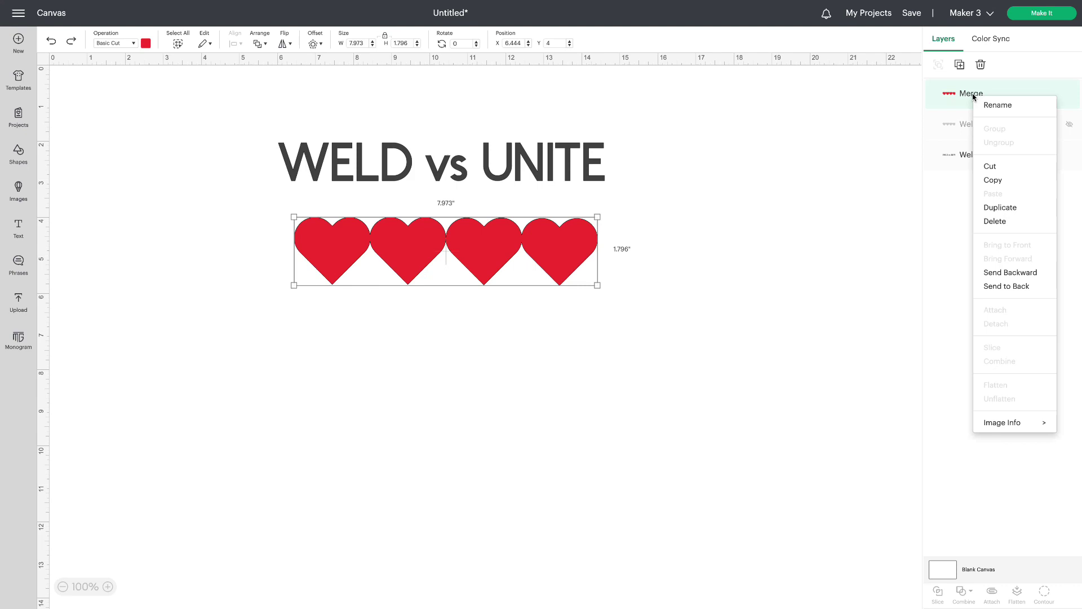
pyautogui.click(1000, 103)
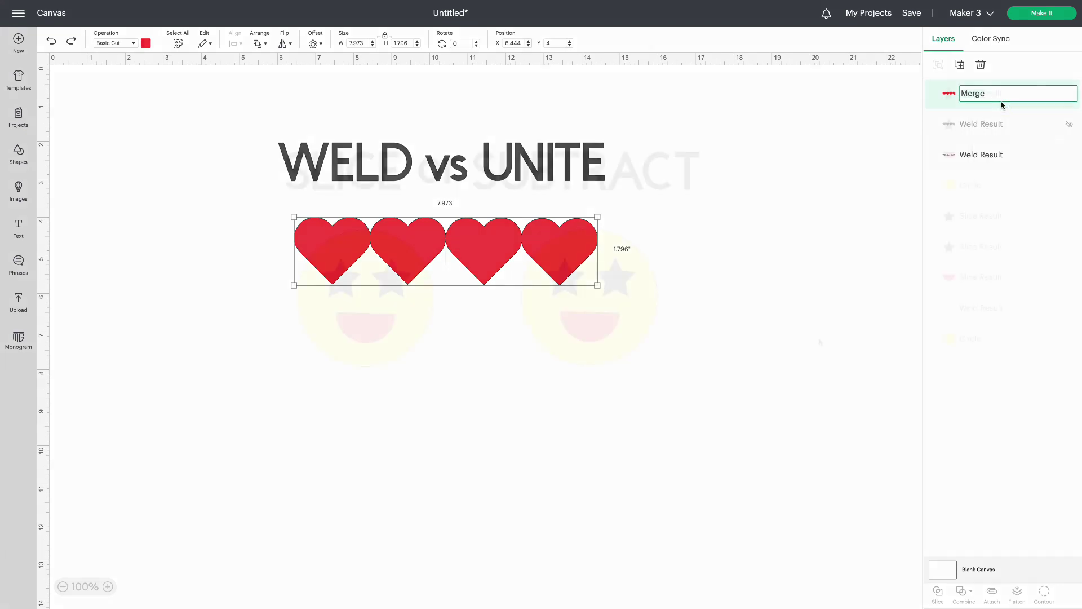